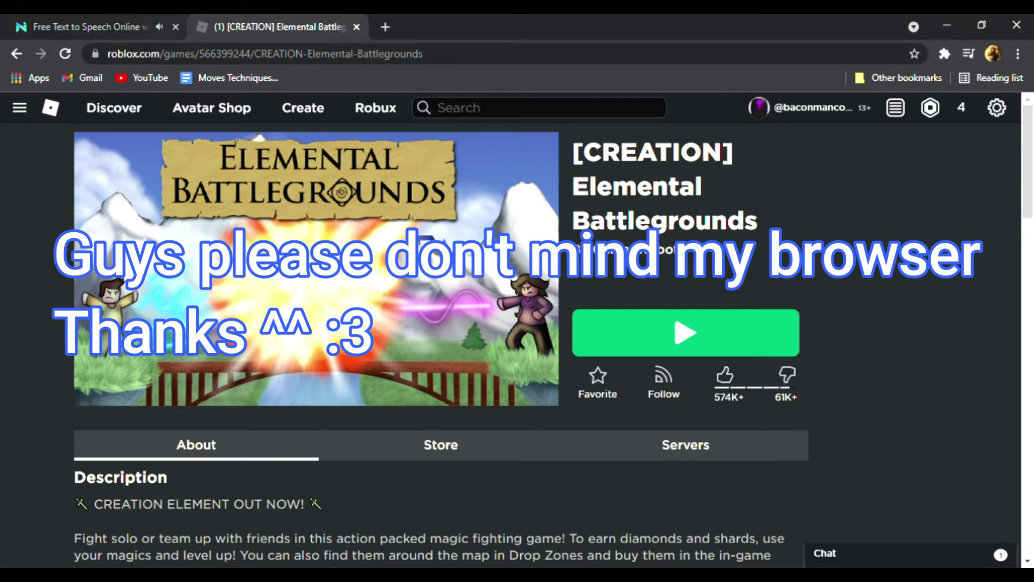
Leave the Elemental Battlegrounds game page for the Roblox home page via the logo.
left_click(49, 111)
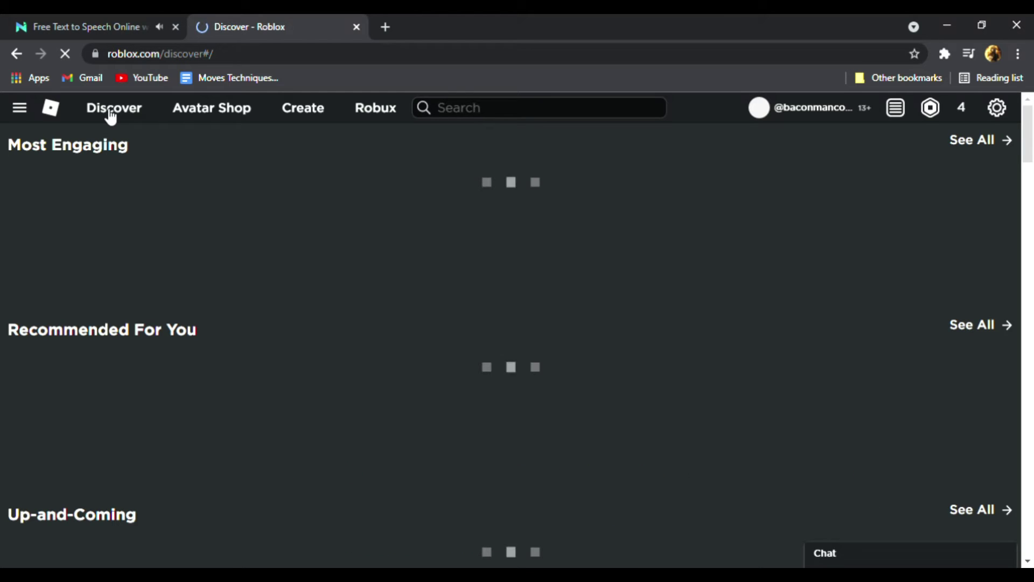
scroll(471, 202, "down", 2)
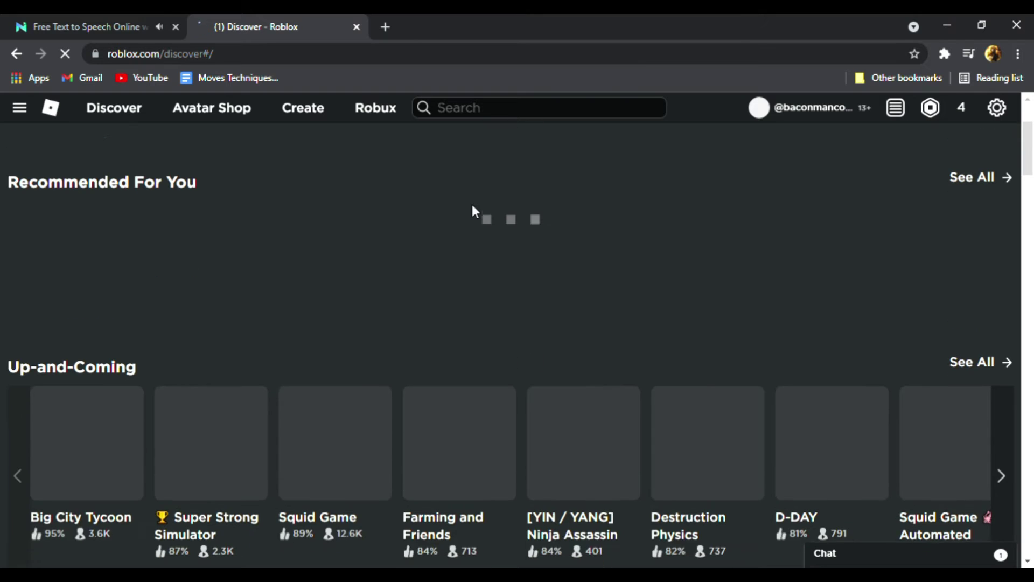
scroll(471, 202, "up", 2)
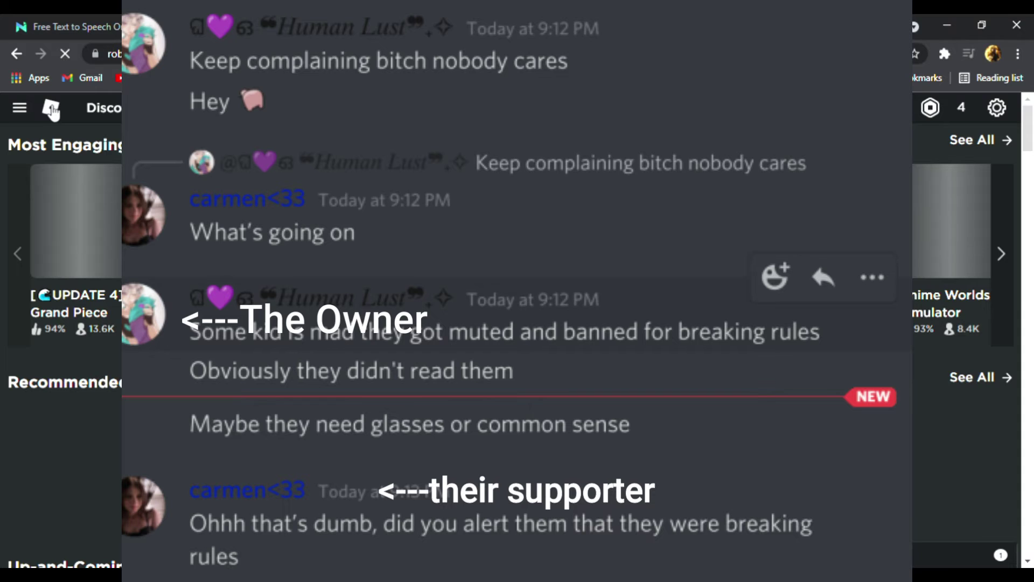
Return from Discover to the Home page showing Friends (122) and Continue games.
left_click(51, 109)
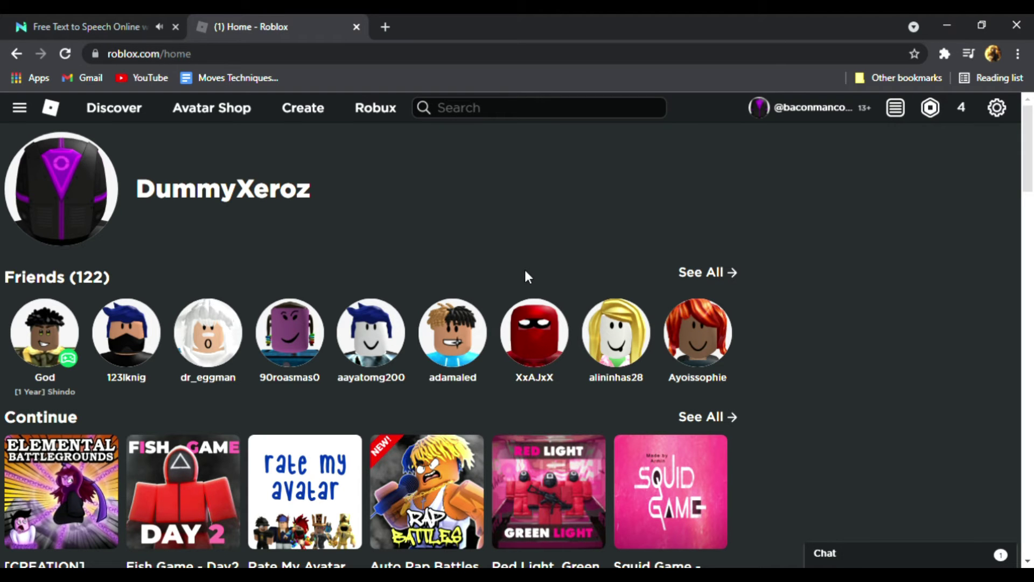
scroll(525, 271, "down", 2)
scroll(525, 271, "down", 2)
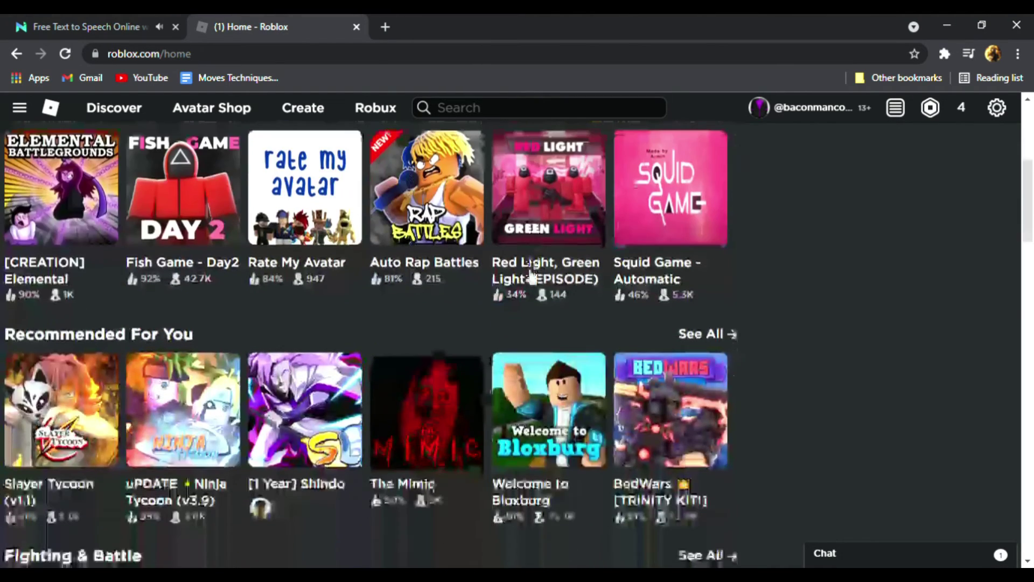
scroll(531, 278, "down", 2)
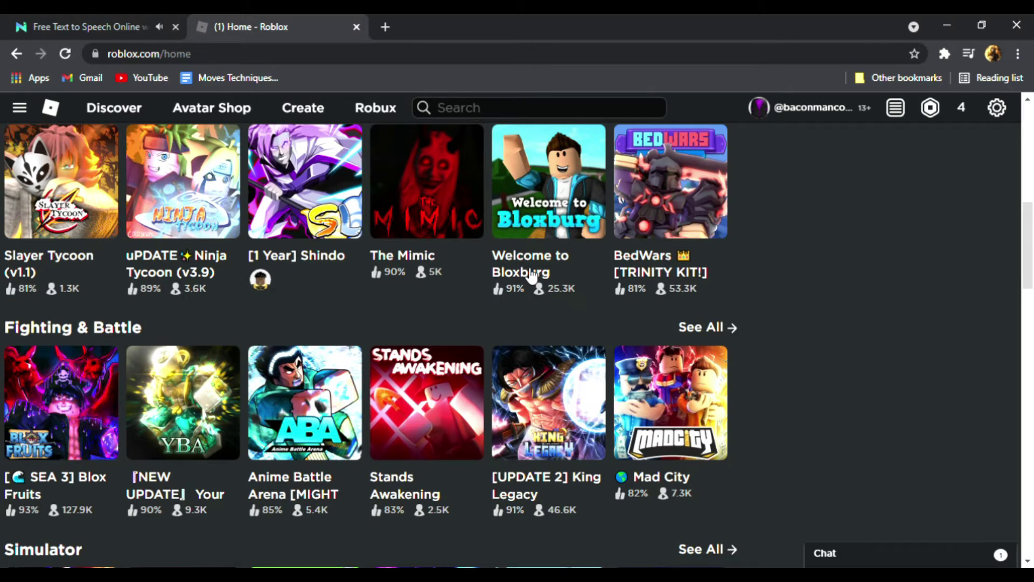
scroll(529, 275, "up", 1)
scroll(527, 274, "up", 1)
scroll(525, 273, "up", 3)
scroll(524, 272, "up", 2)
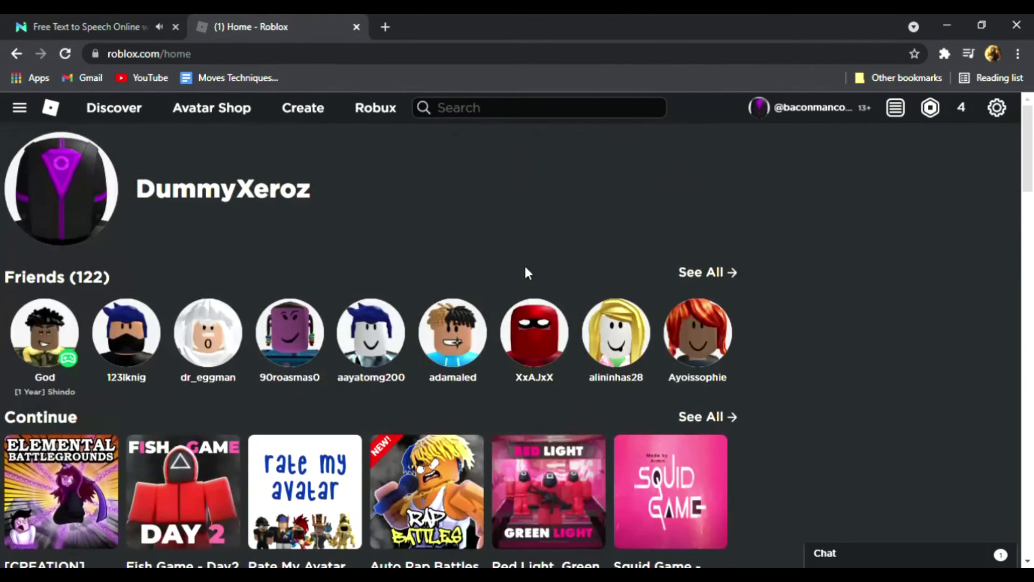